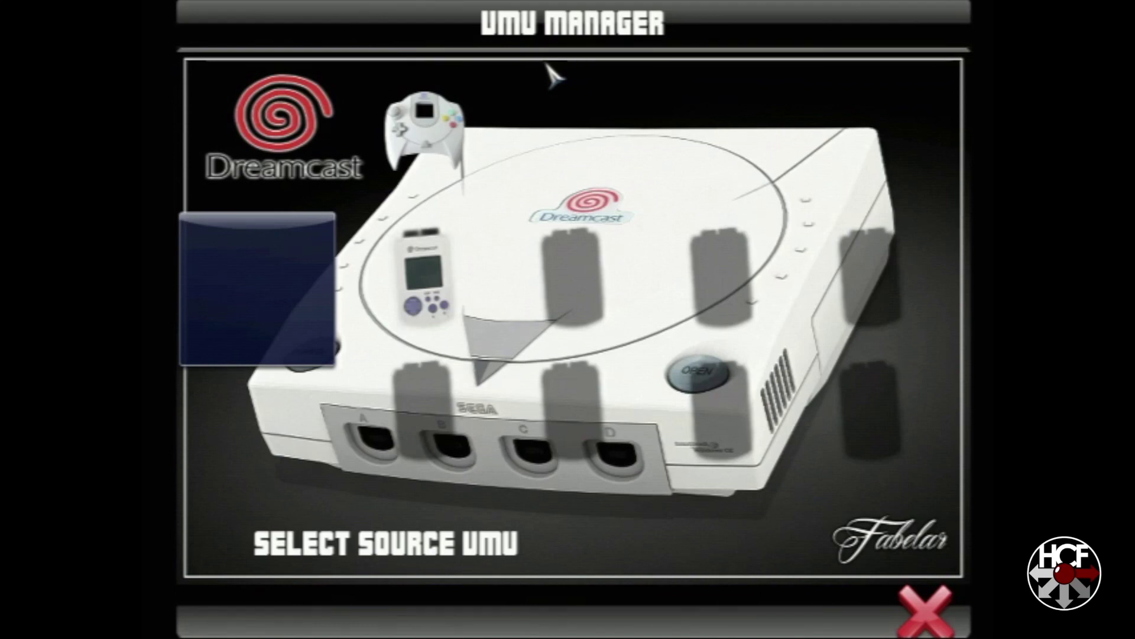
Select the connected VMU as source and the SD card as destination, and copy the JETGRIND_SYS save to the card
click(417, 232)
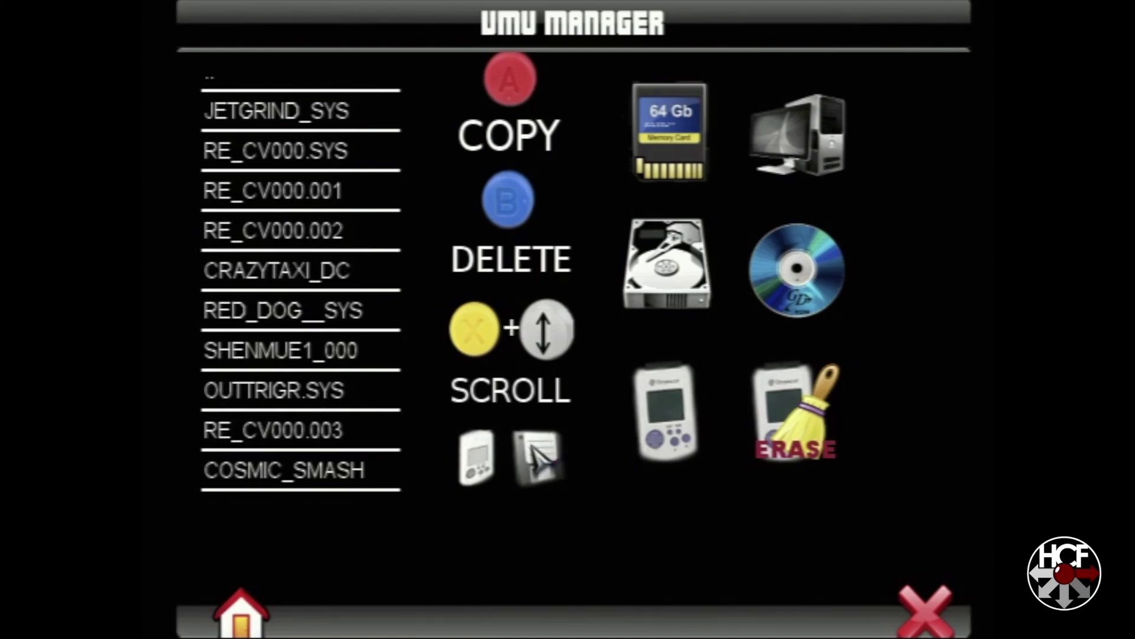
click(673, 119)
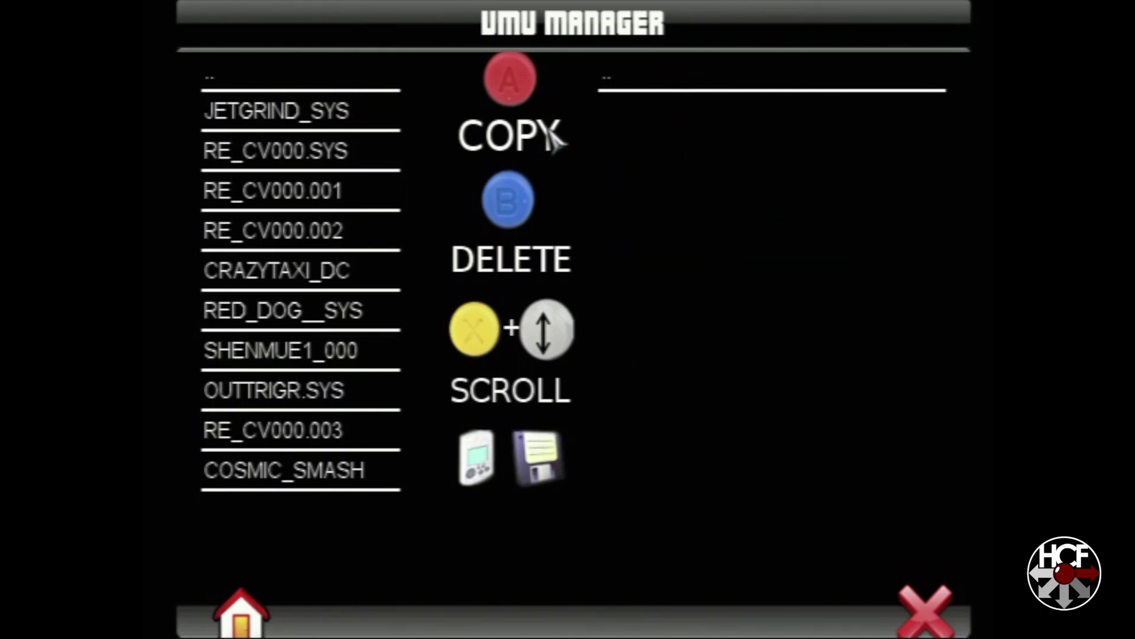
click(341, 117)
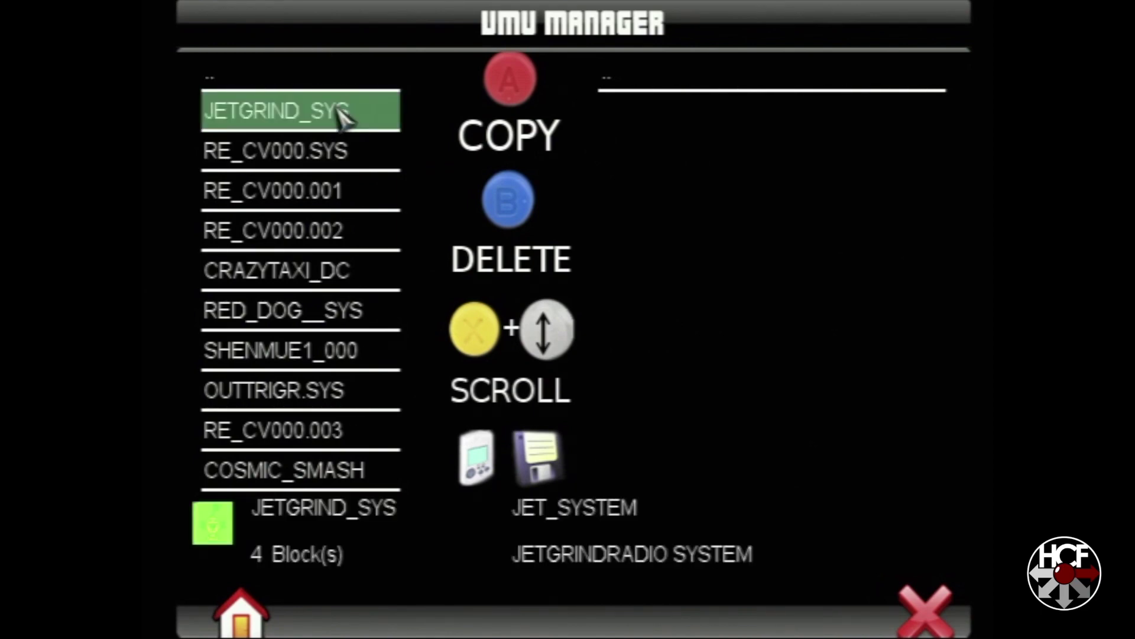
click(341, 118)
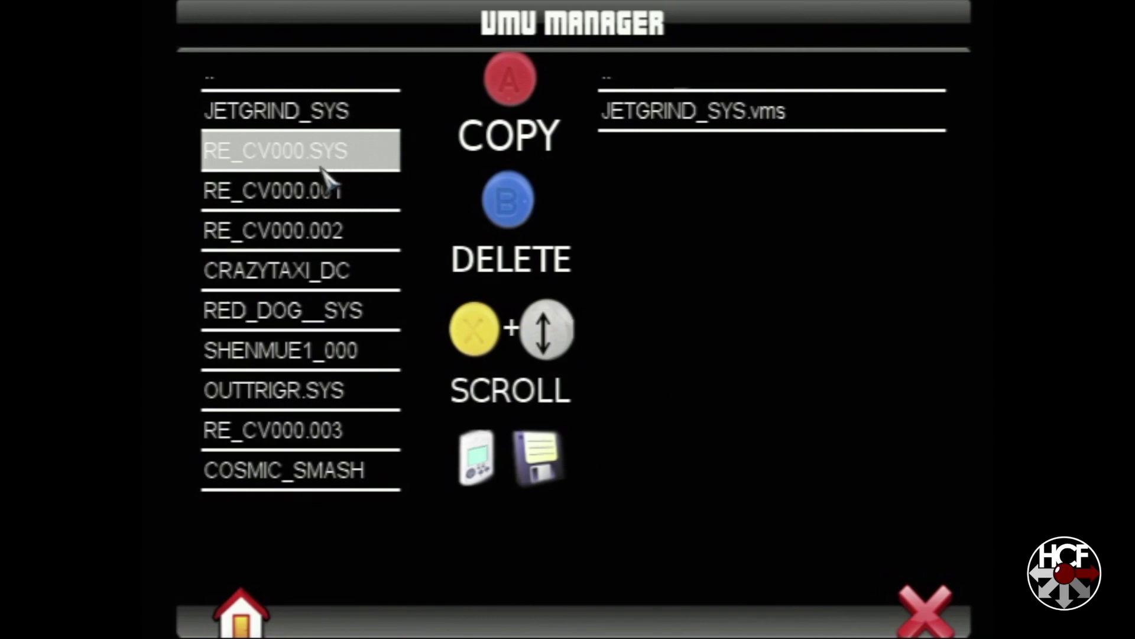
Copy the CRAZYTAXI_DC, SHENMUE1_000 and COSMIC_SMASH saves from the VMU to the SD card and exit the VMU Manager
click(239, 278)
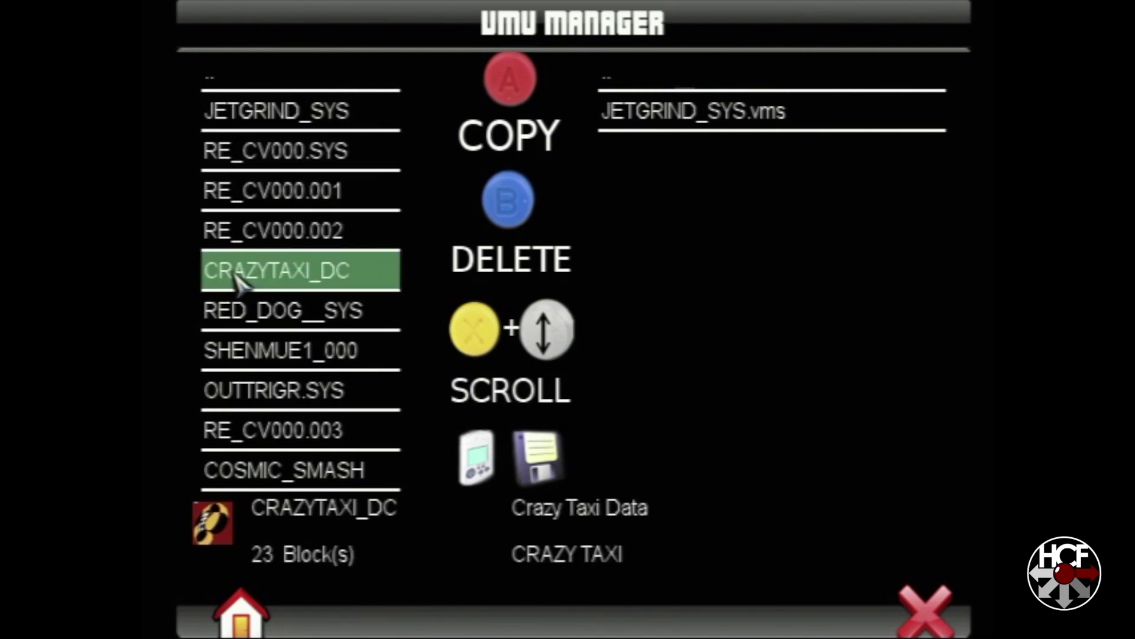
click(239, 278)
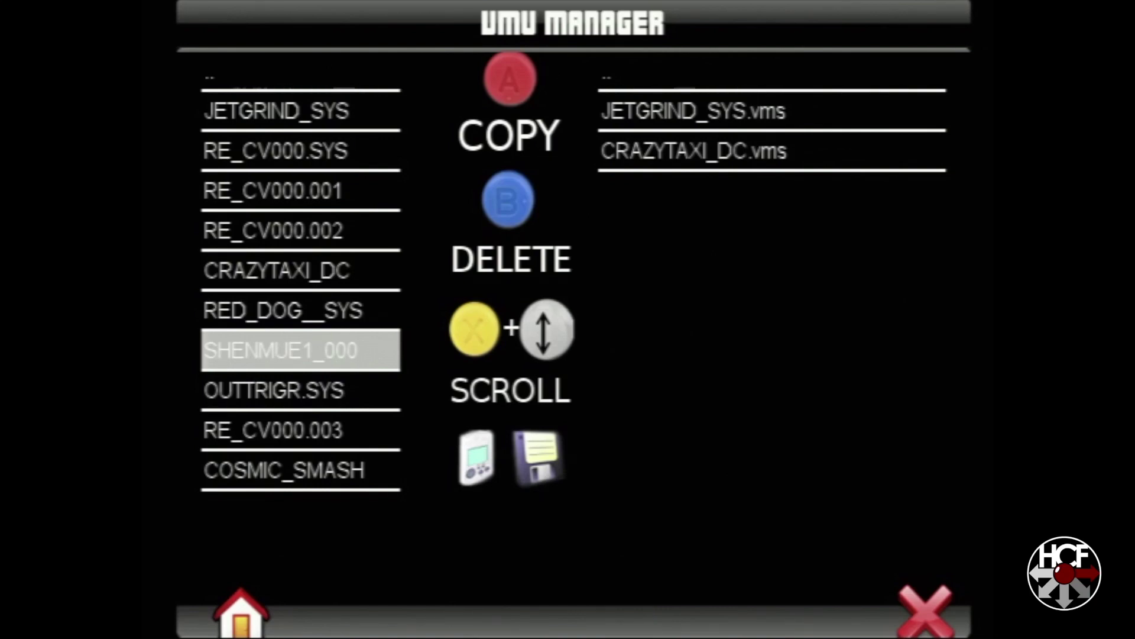
click(251, 359)
click(252, 358)
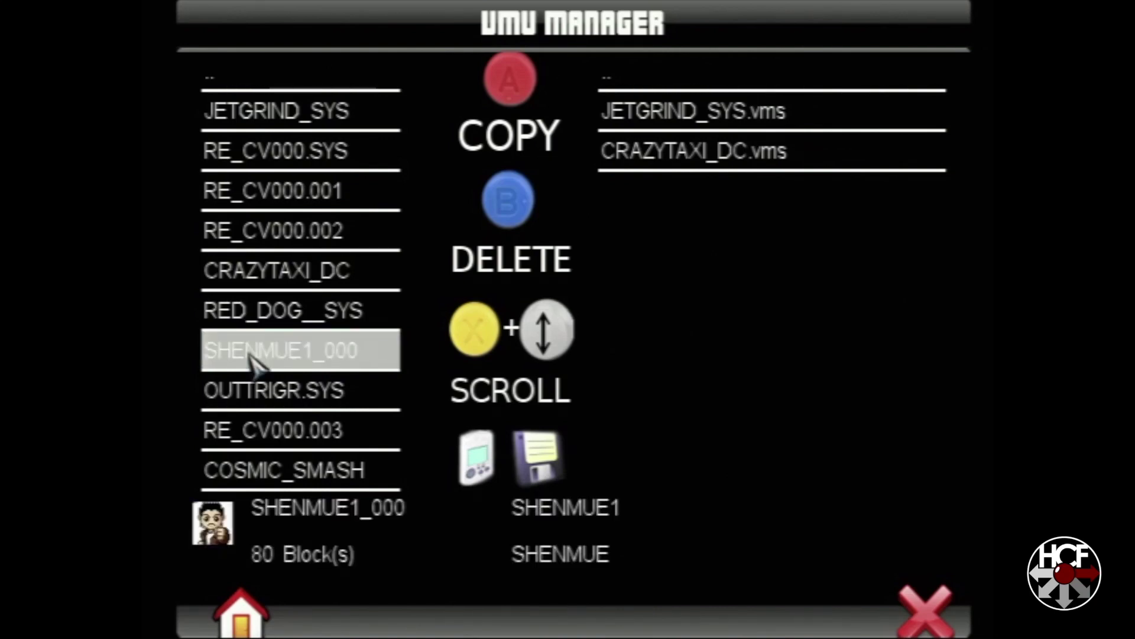
click(252, 358)
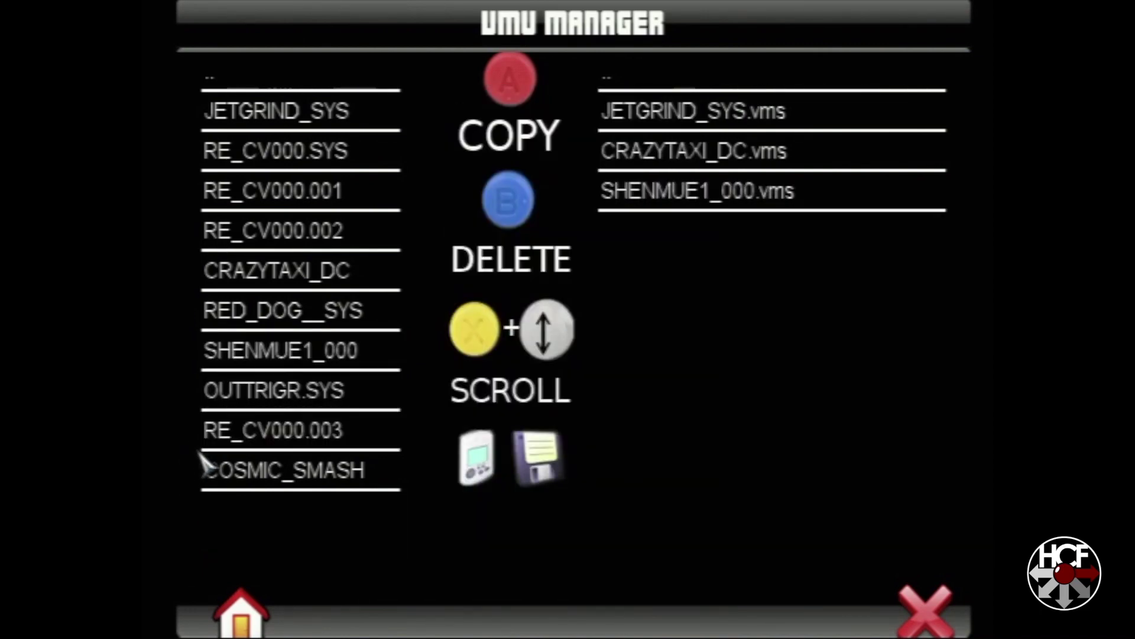
click(223, 482)
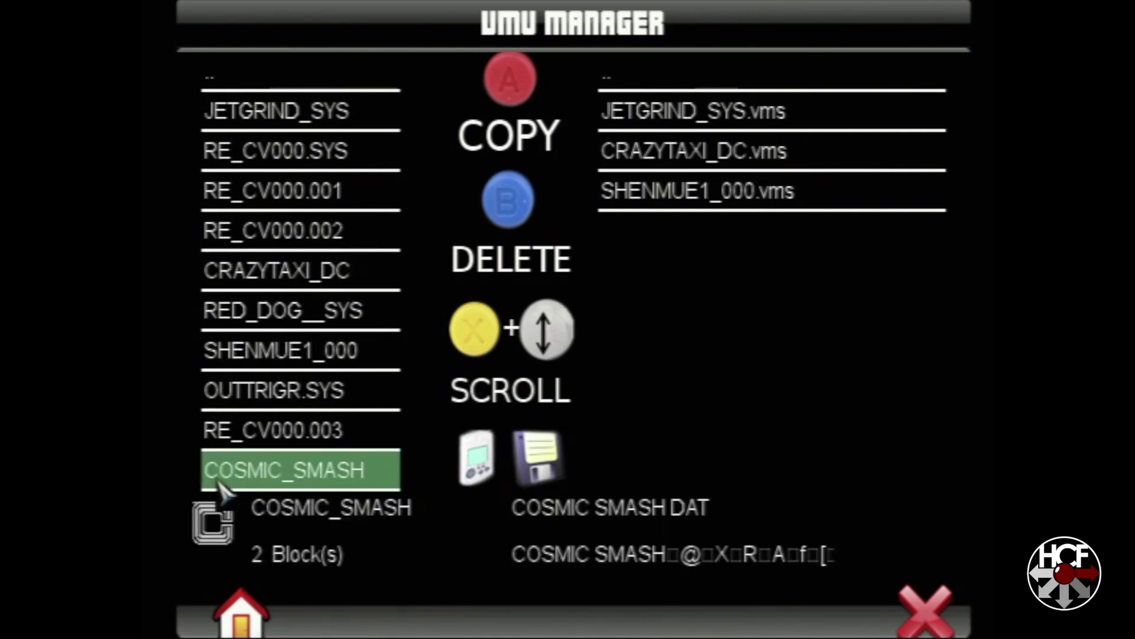
click(224, 482)
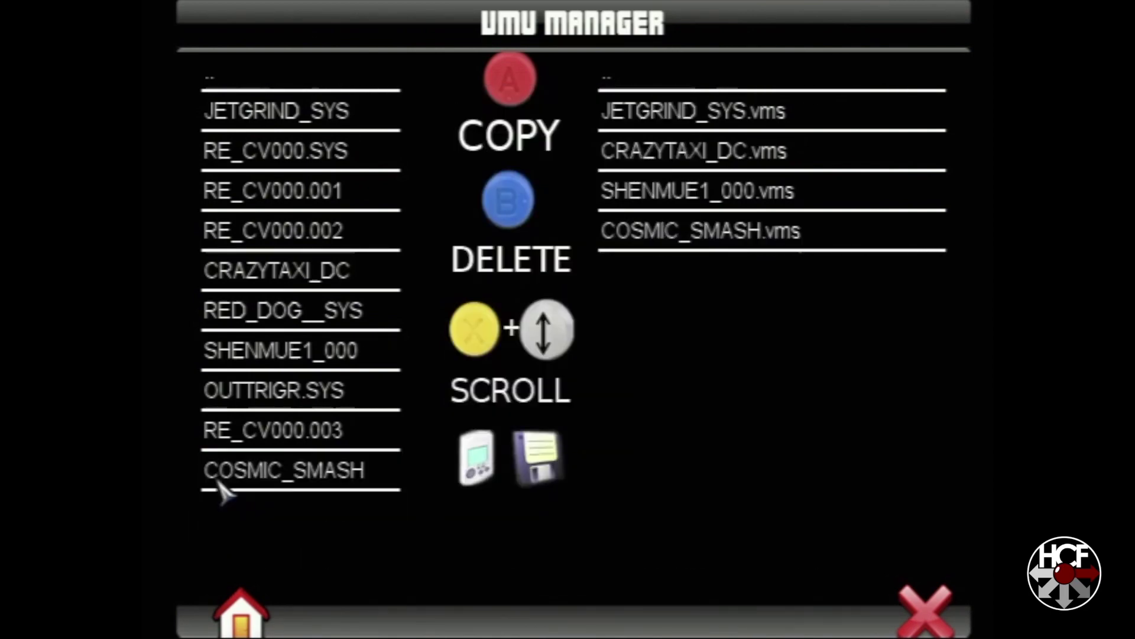
key(Escape)
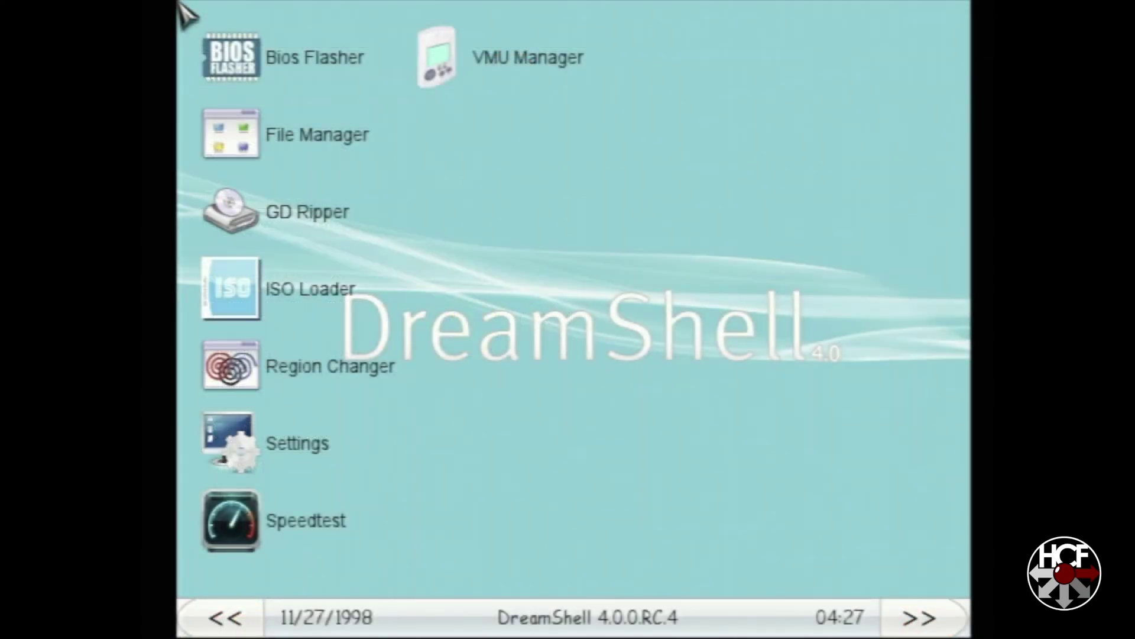
Open the vmu folder on the SD card in the File Manager to check the copied saves
click(279, 151)
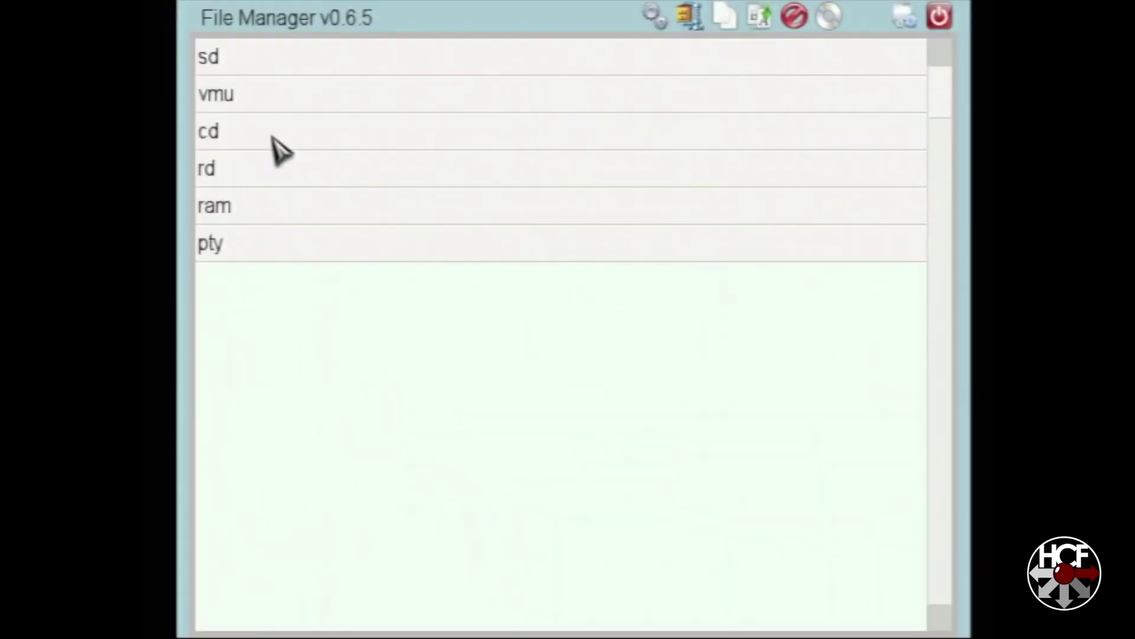
click(260, 58)
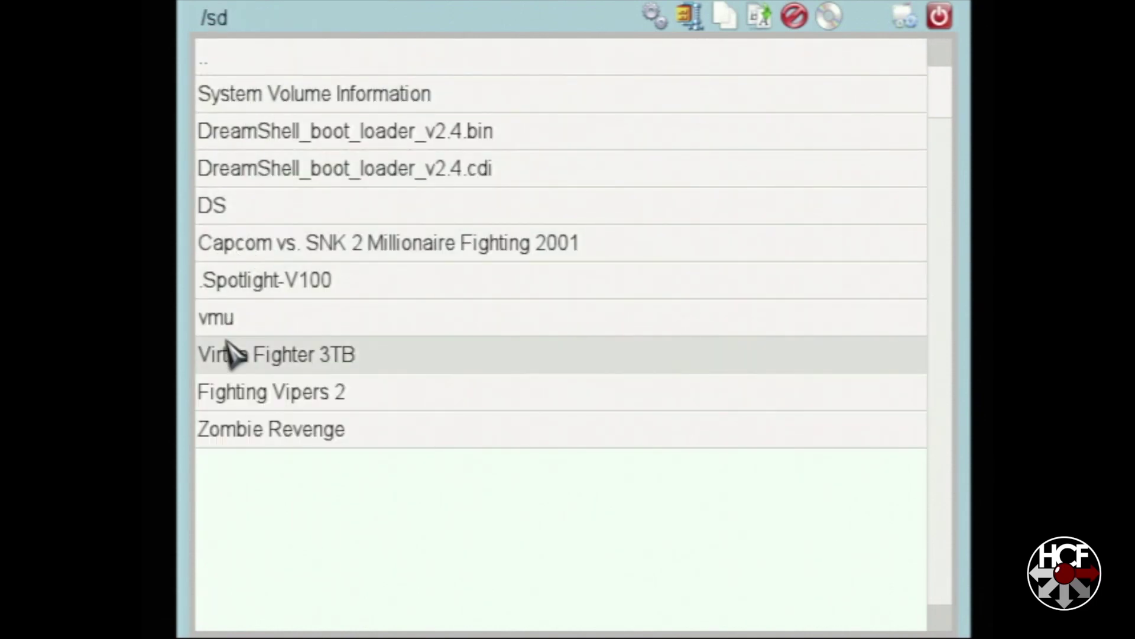
click(227, 319)
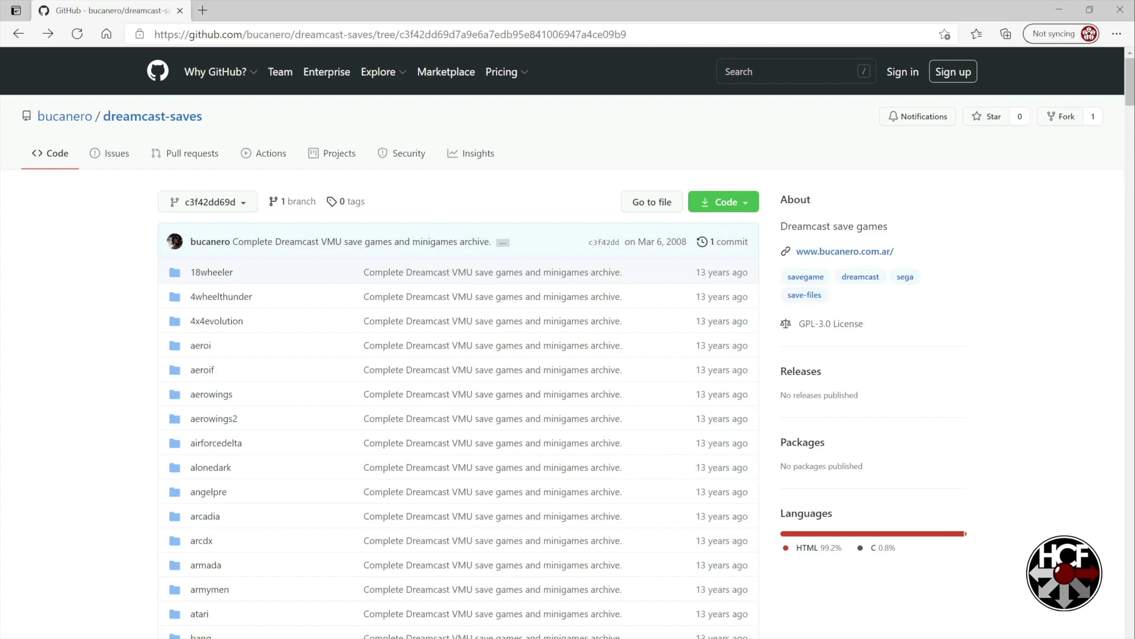
In the browser, download v97936.VMS from the capcomsnk2 folder of the dreamcast-saves repository and move it from Downloads to the desktop
scroll(107, 578, down, 10)
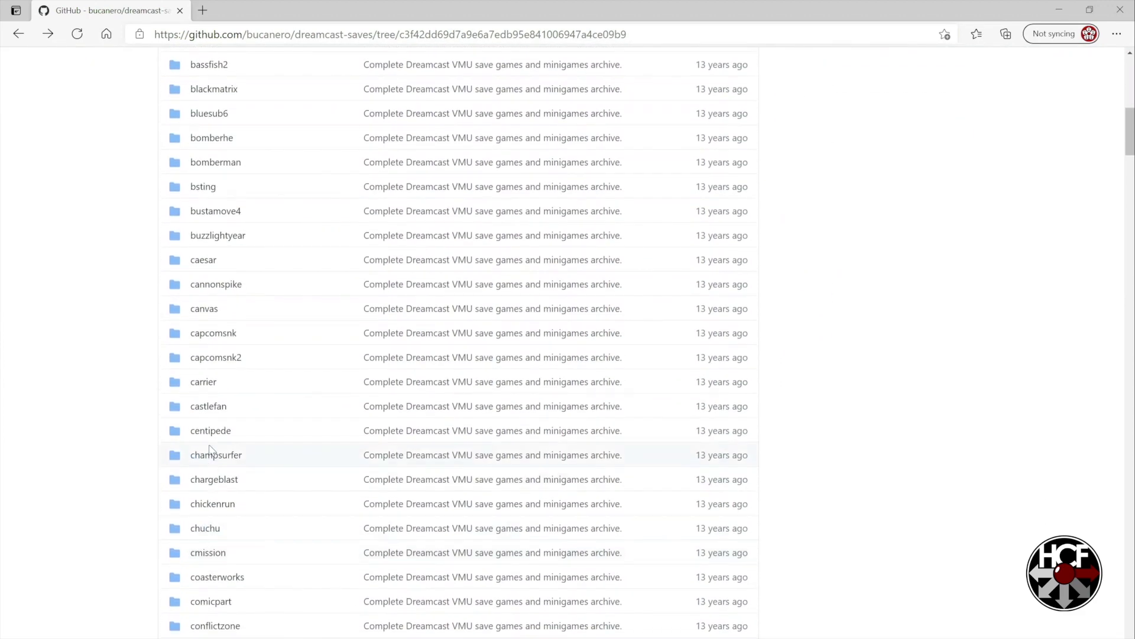
click(214, 362)
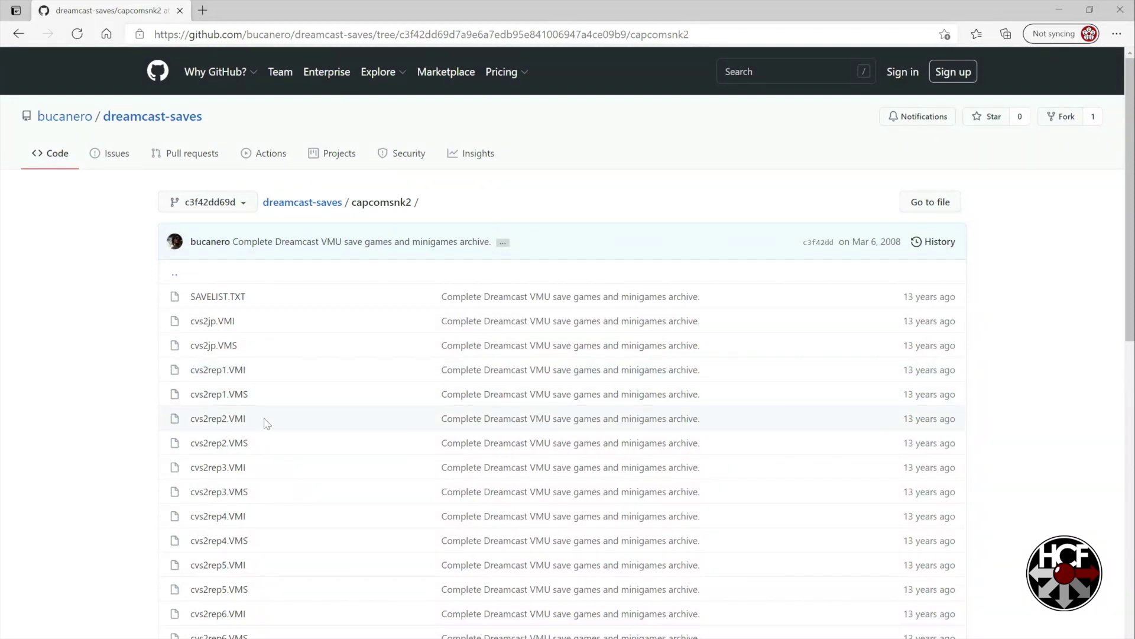
scroll(264, 422, down, 2)
key(End)
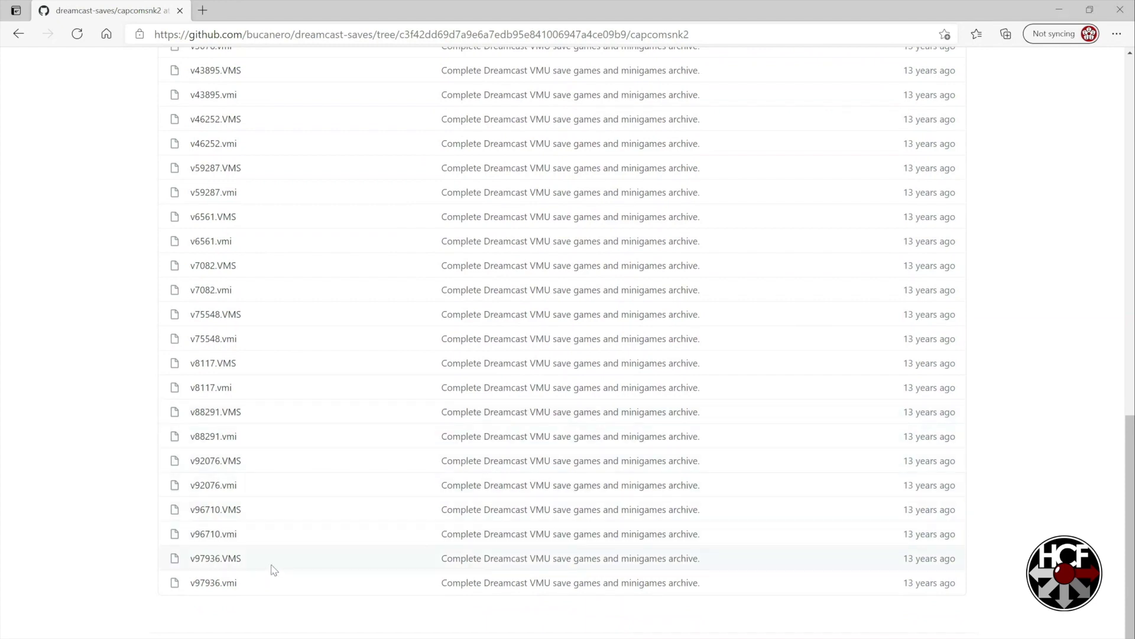
click(221, 561)
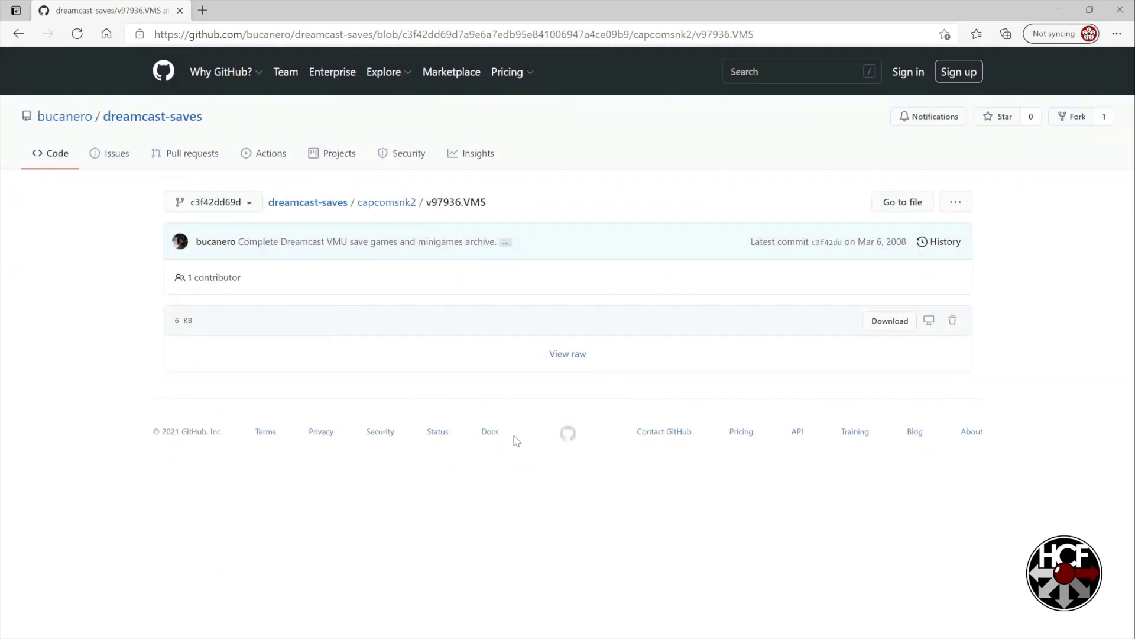
click(891, 329)
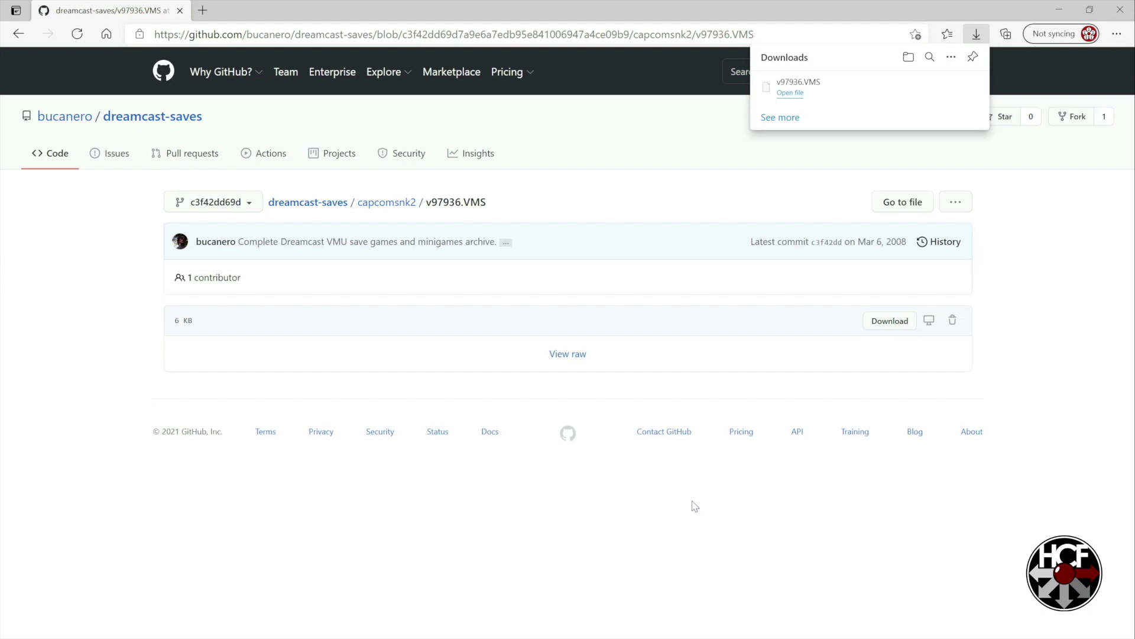
click(1059, 9)
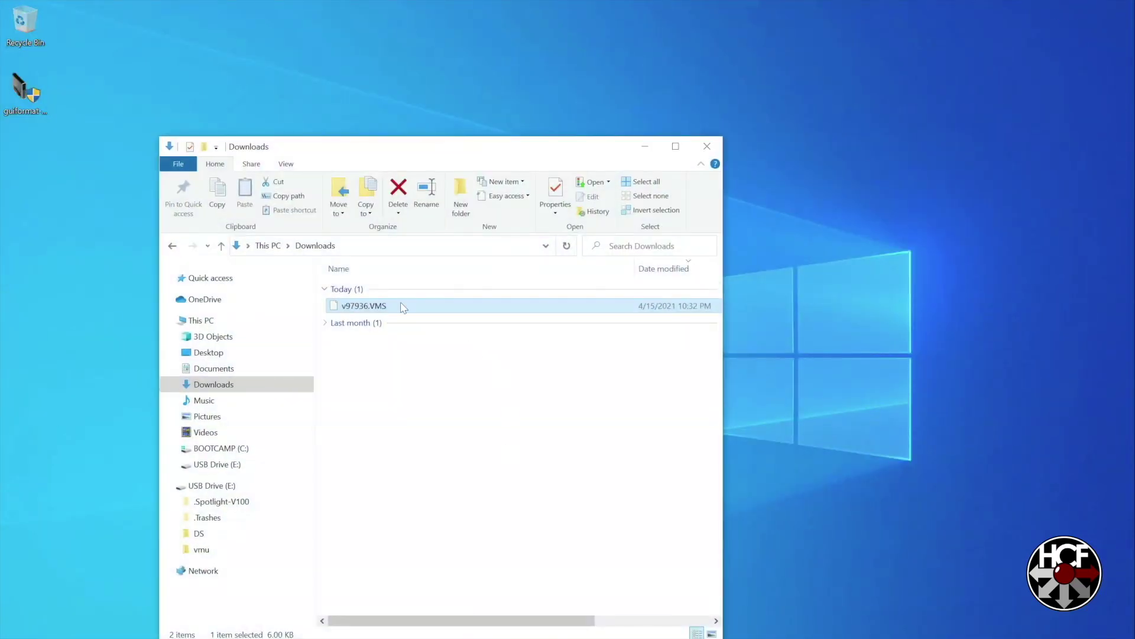
drag(376, 312, 84, 336)
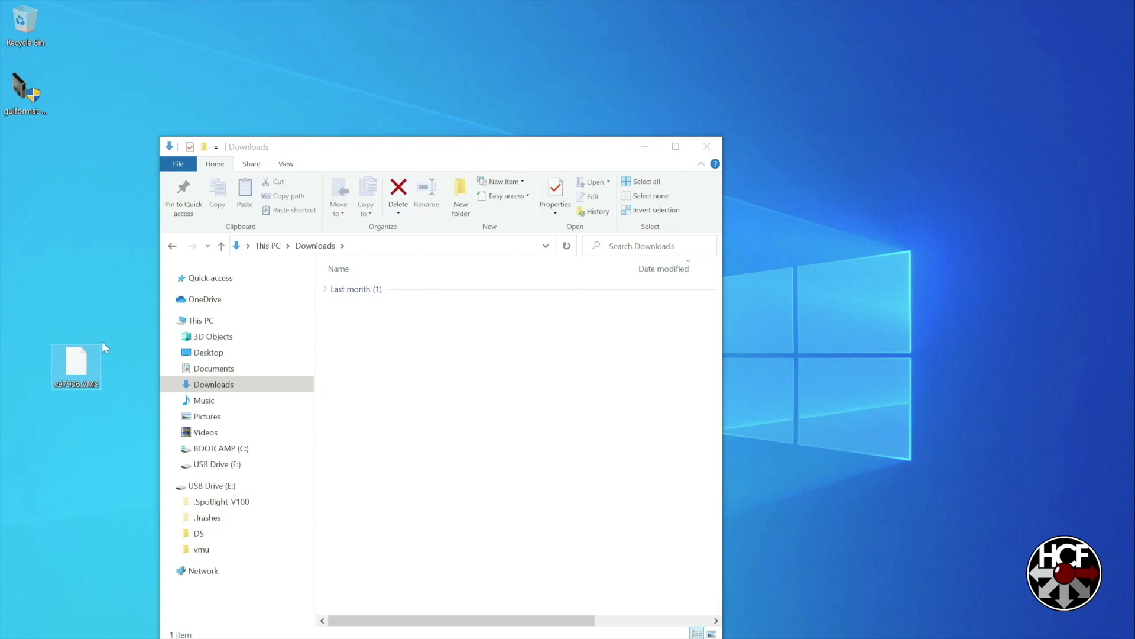
Open the vmu folder on the USB drive and copy the name of the CVS.S2___SYS.vms file without its extension
click(248, 550)
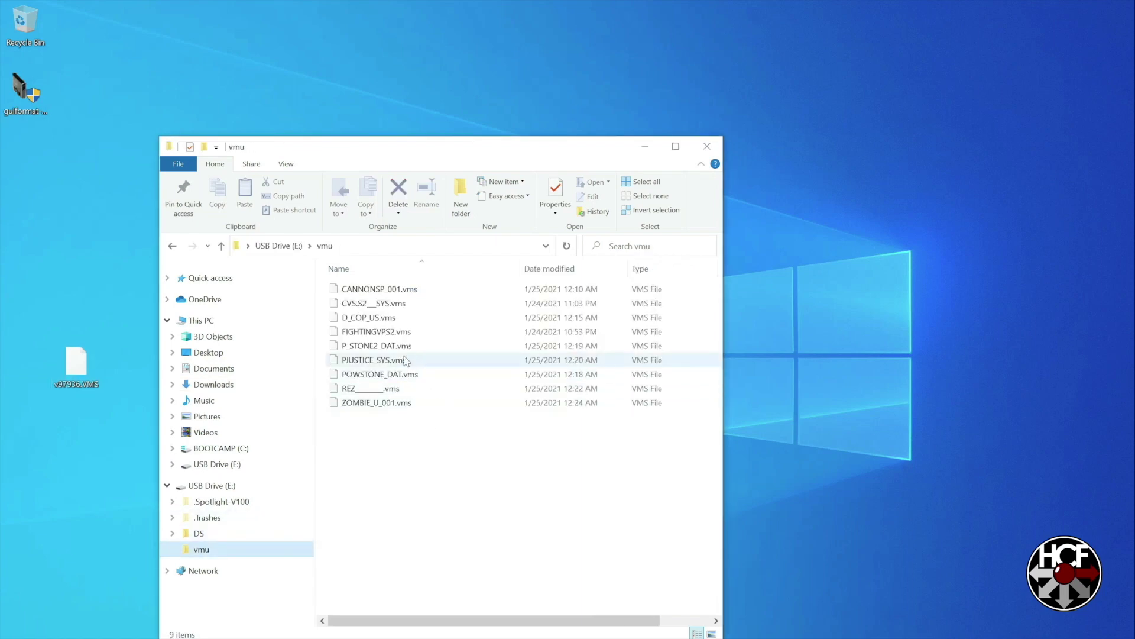
click(369, 305)
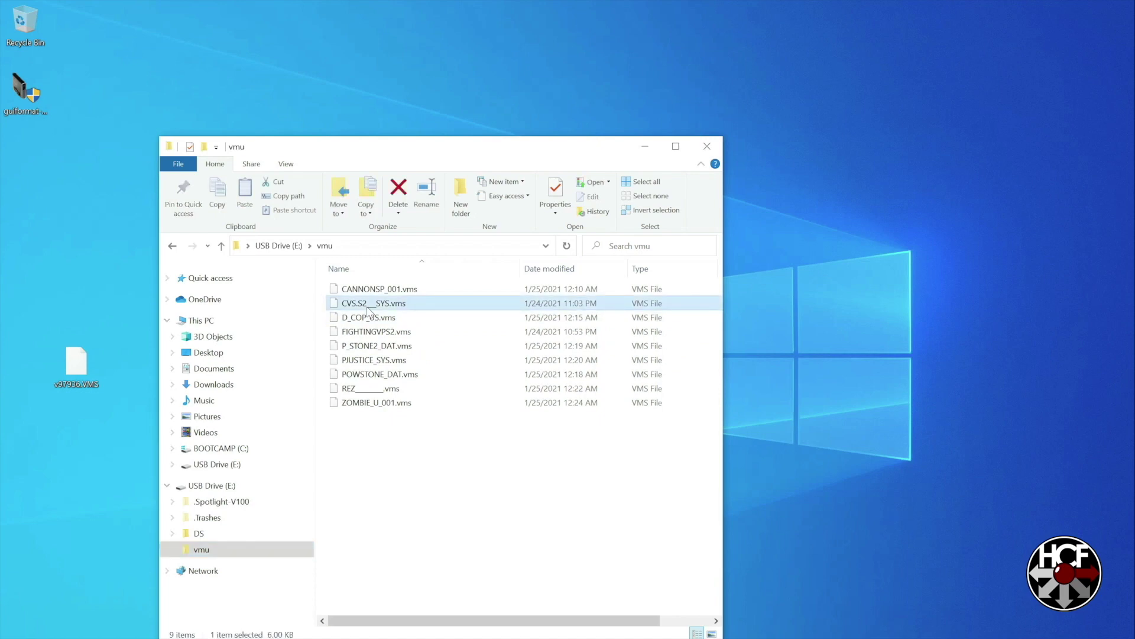
click(368, 306)
right_click(367, 307)
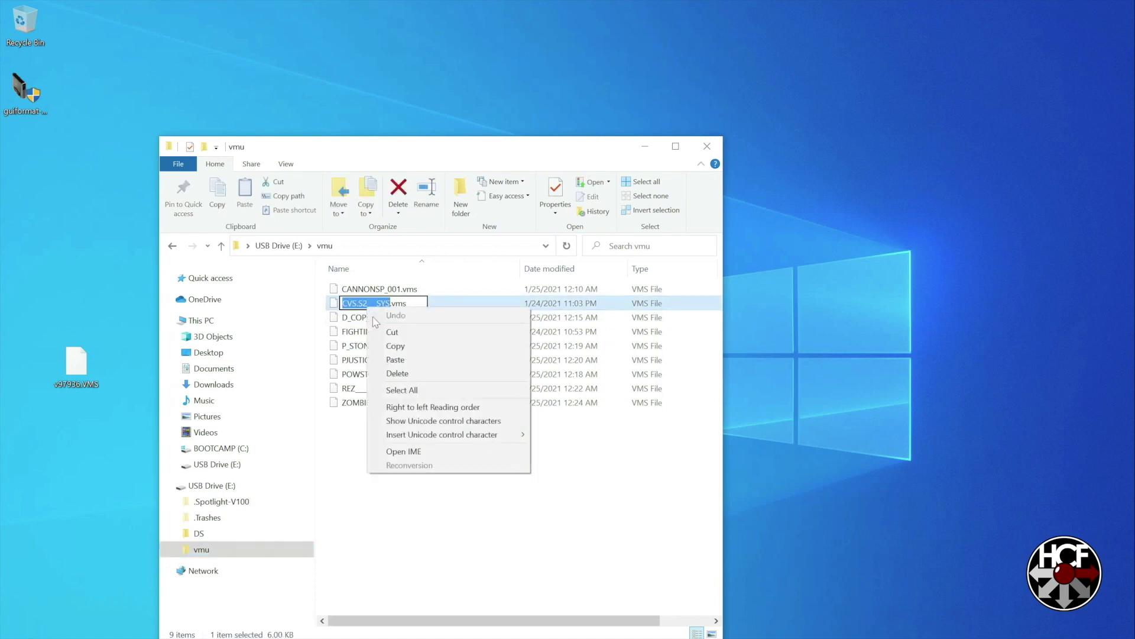
click(391, 350)
Rename the downloaded save on the desktop as CVS.S2___SYS.vms, with the extension in lowercase
click(81, 383)
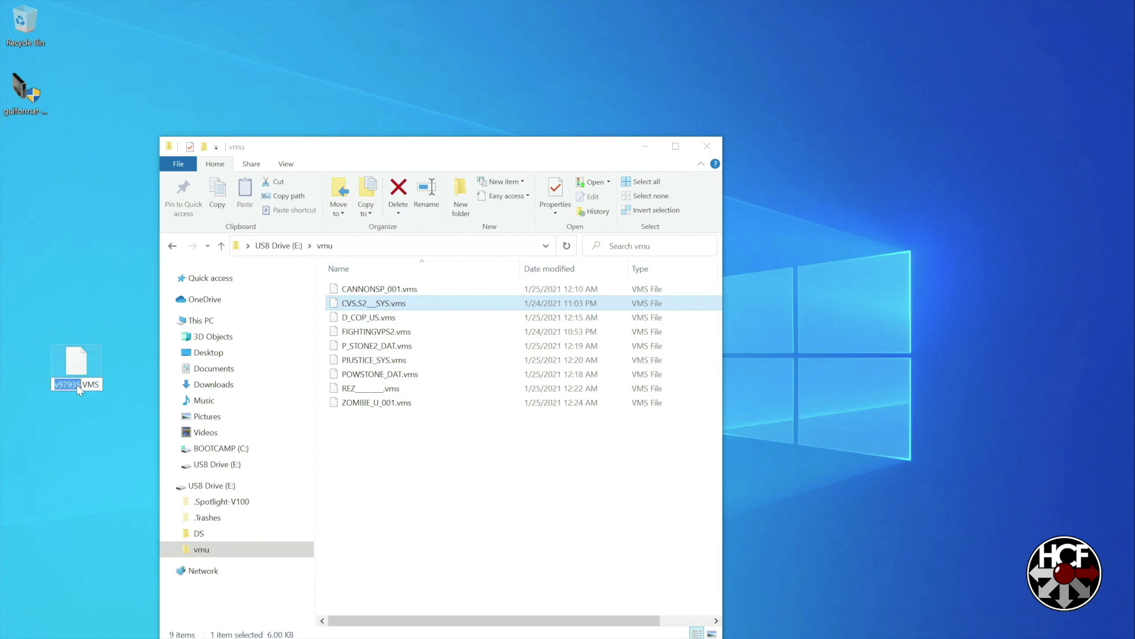
right_click(76, 384)
click(104, 438)
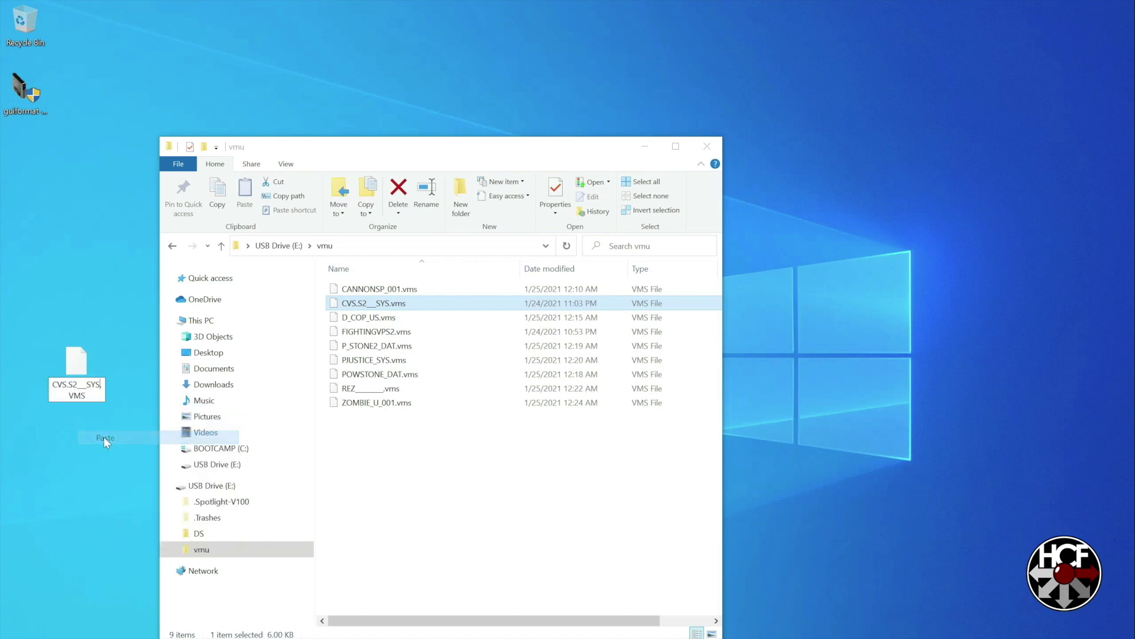
key(shift+Left)
key(shift+Left)
key(shift+Left)
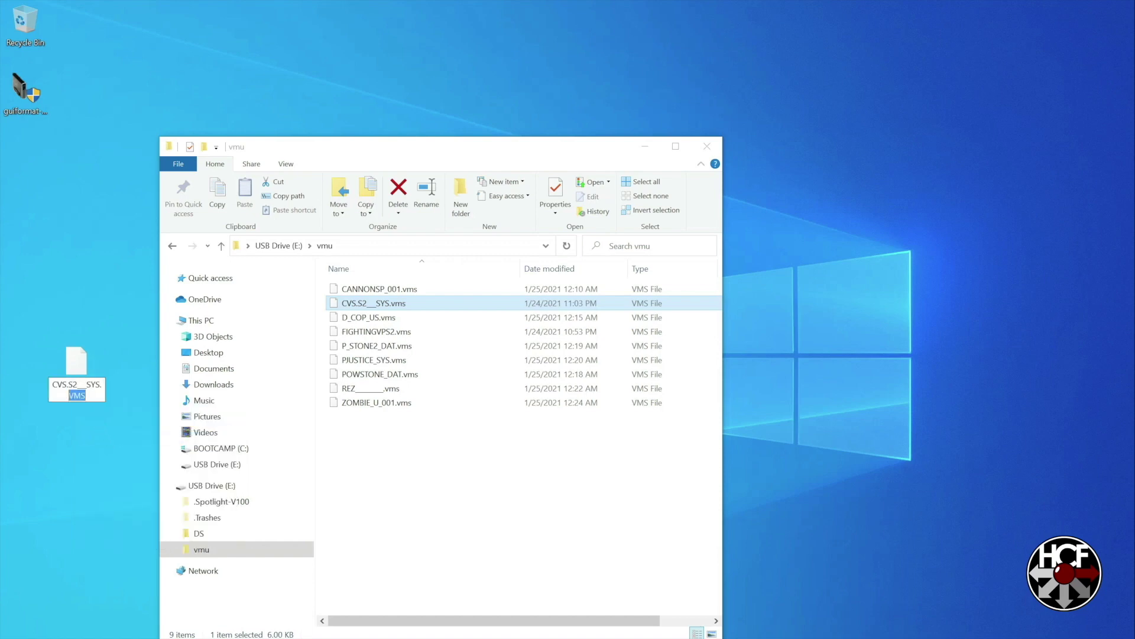
text(vms)
key(Return)
Copy the renamed save into the USB drive's vmu folder, replacing the existing file, and close the folder window
drag(78, 365, 448, 479)
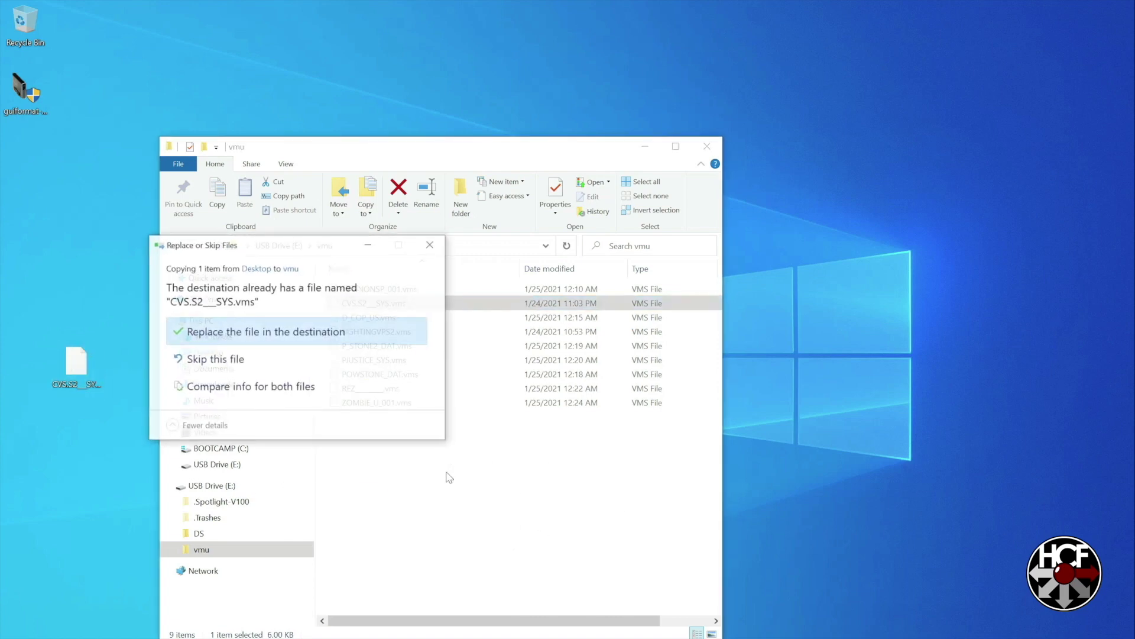
click(310, 334)
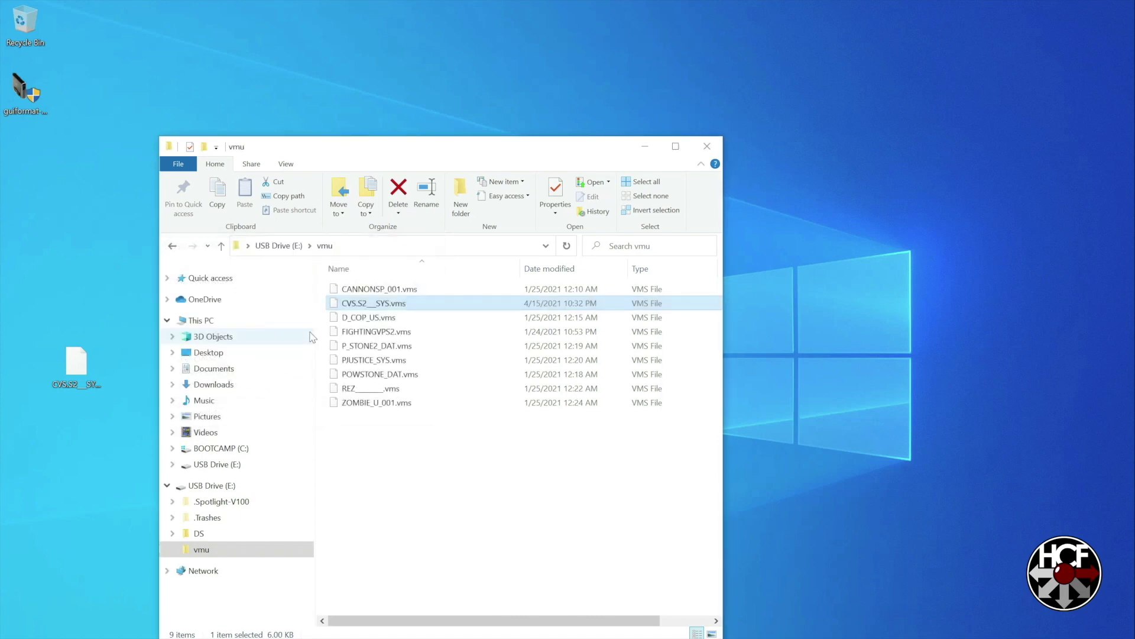
click(705, 146)
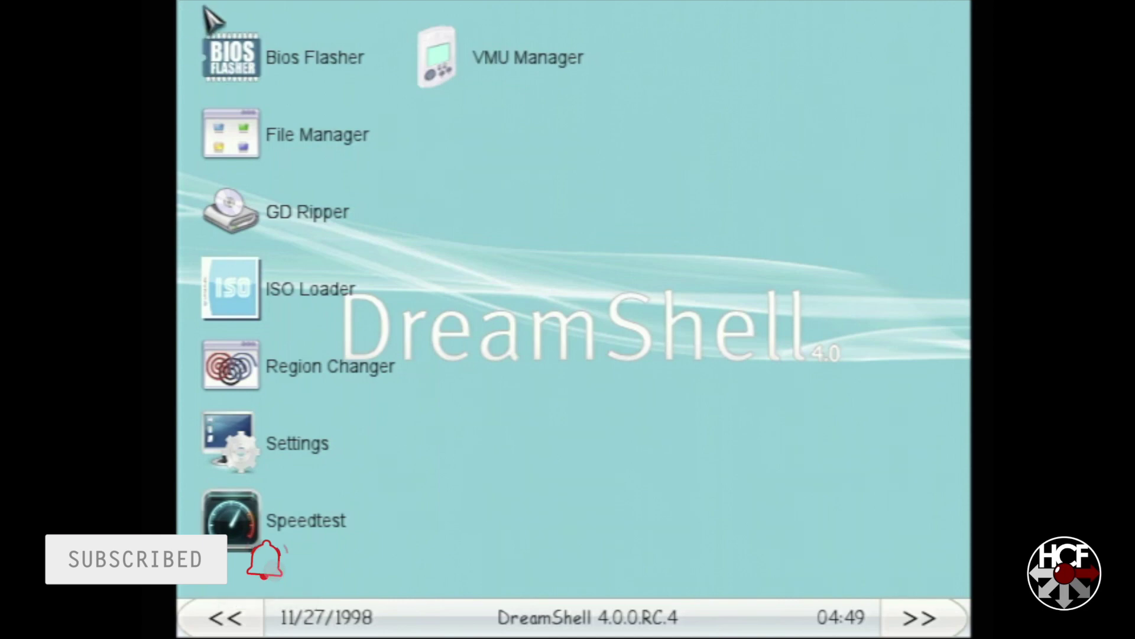
Switch to DreamShell's VMU Manager, open the VMU alongside the SD card, and delete the CVS.S2___SYS save from the VMU
click(432, 39)
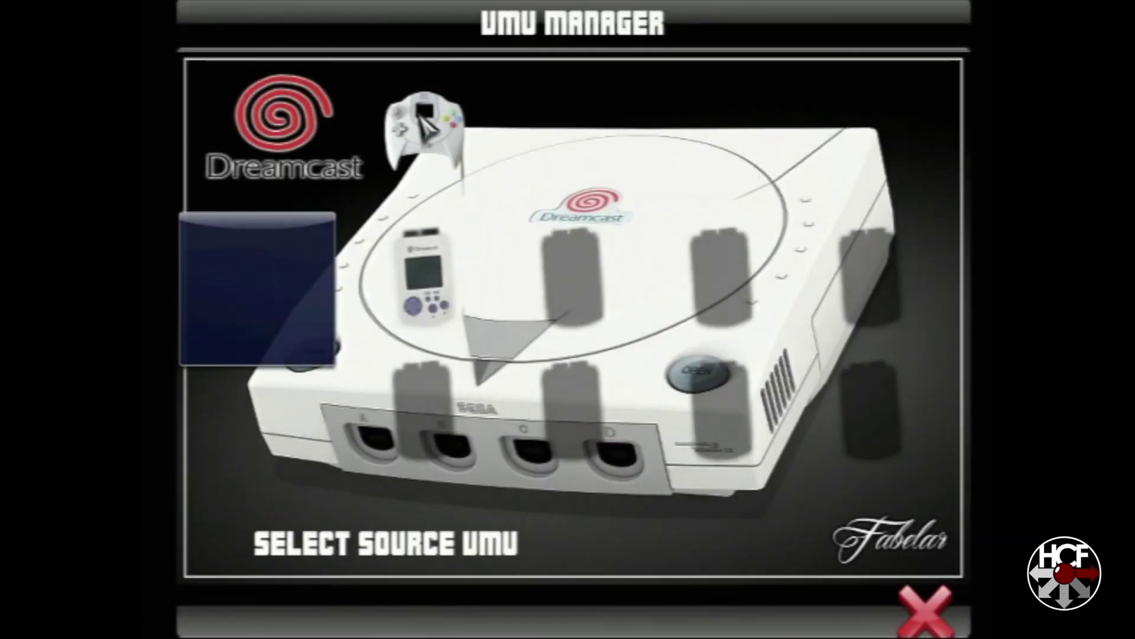
click(407, 249)
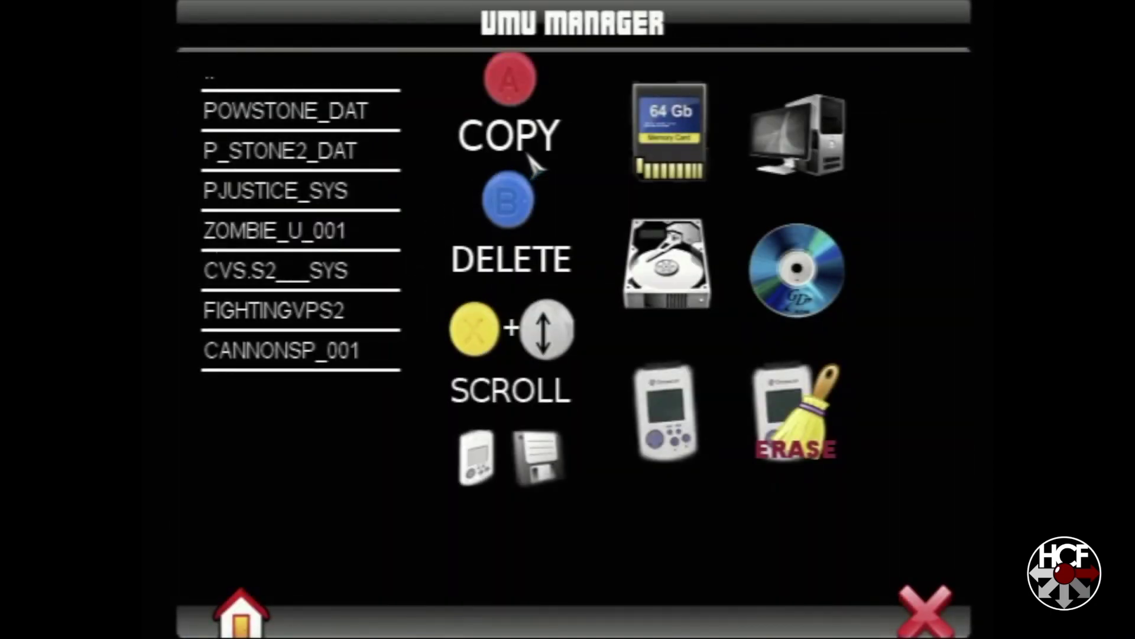
click(657, 170)
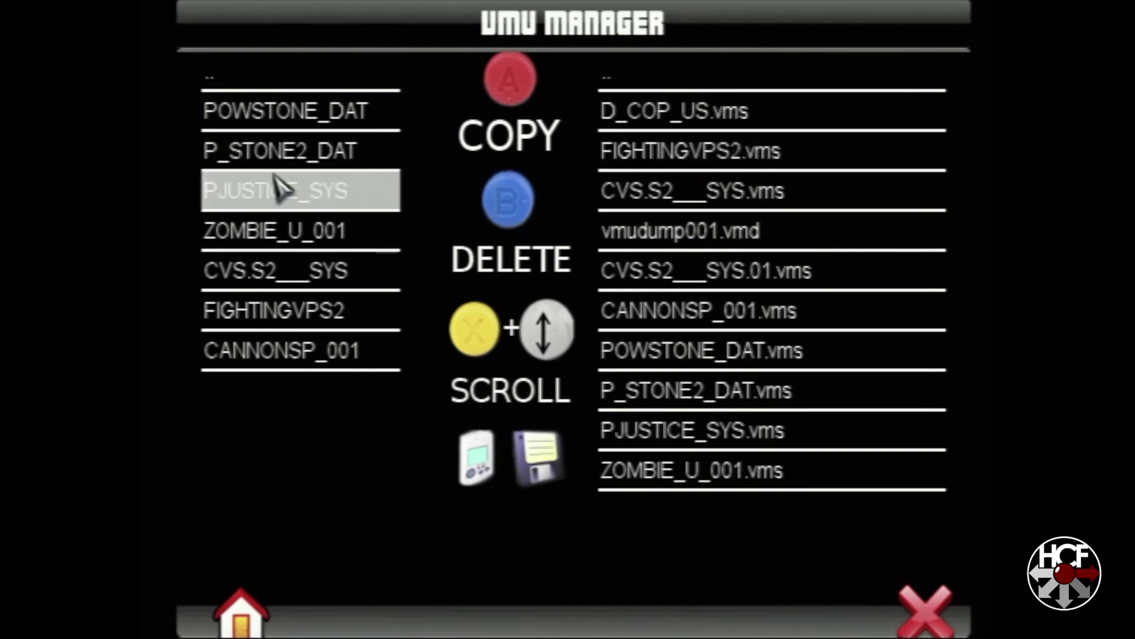
click(238, 274)
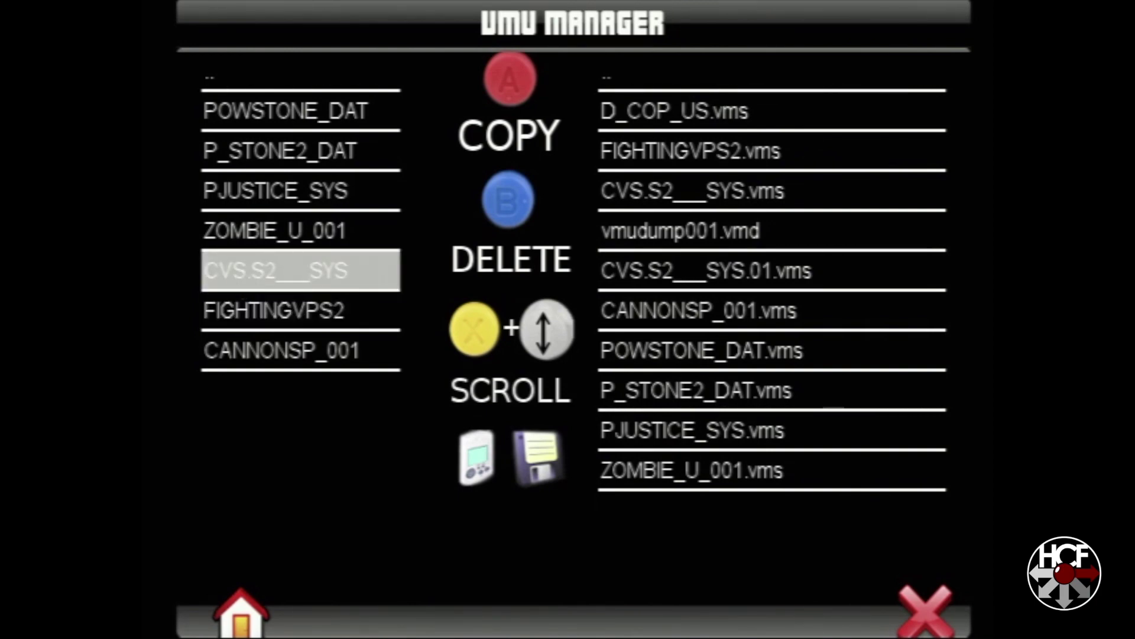
click(239, 273)
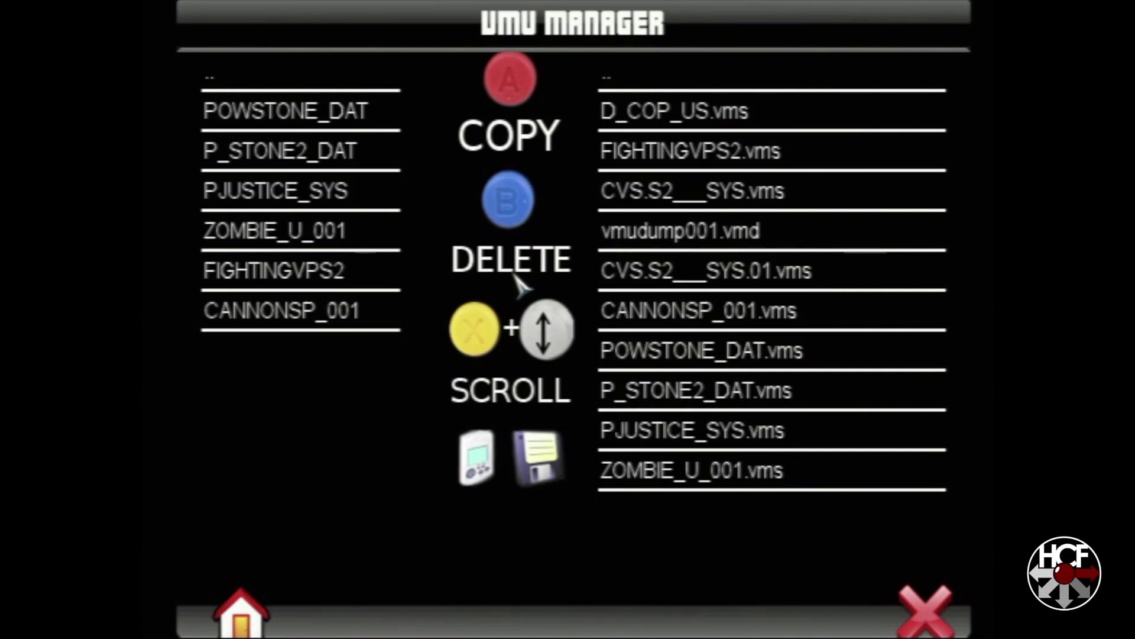
Copy the replacement CVS.S2___SYS.vms save from the SD card to the VMU
click(615, 204)
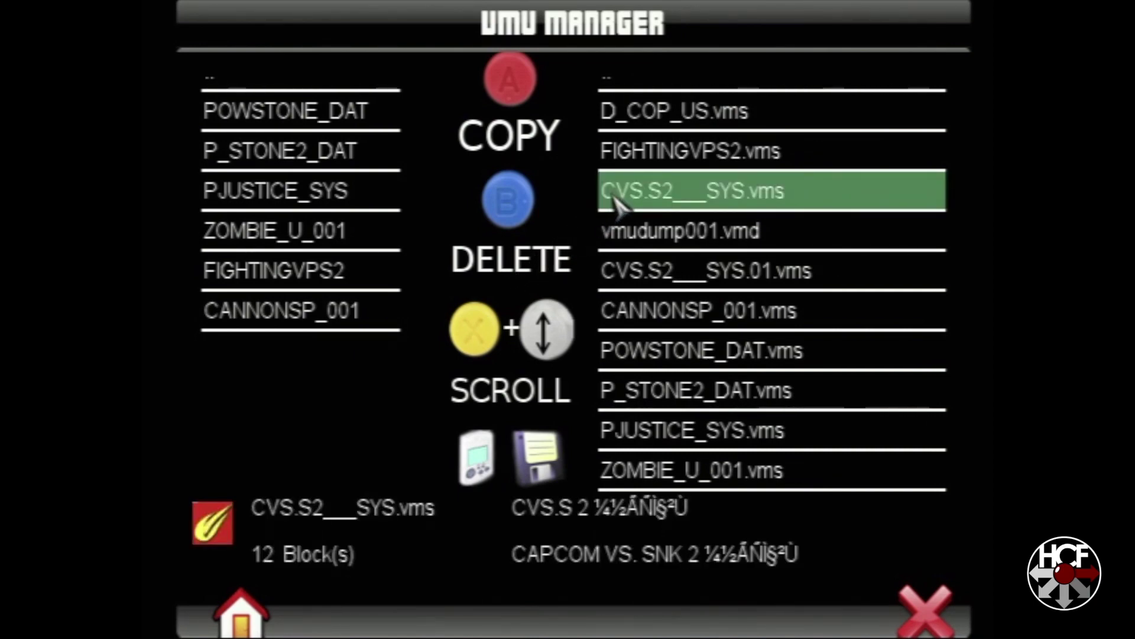
click(615, 204)
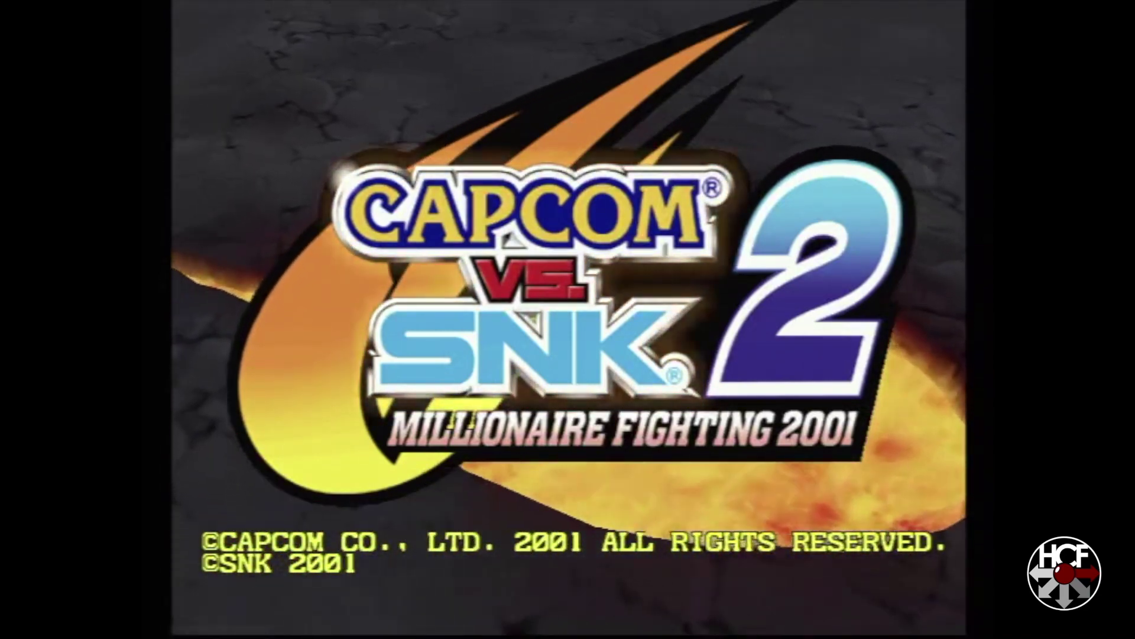
Switch to Capcom vs. SNK 2, enter Arcade Mode, and pick Shin Gouki, God Rugal and Iori as the team
key(Return)
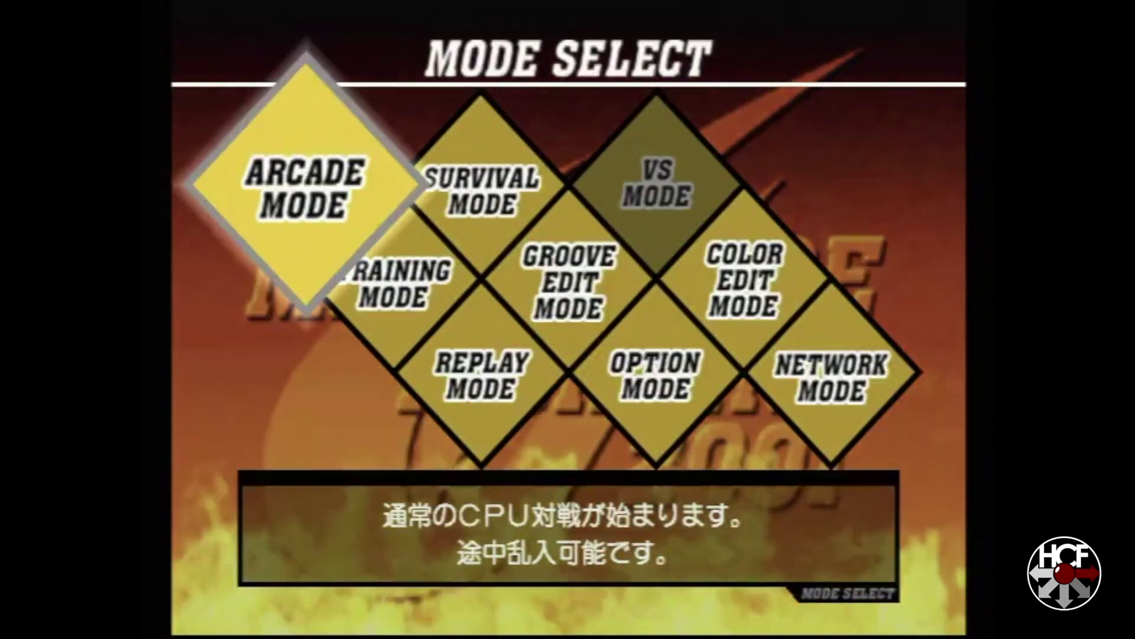
key(Return)
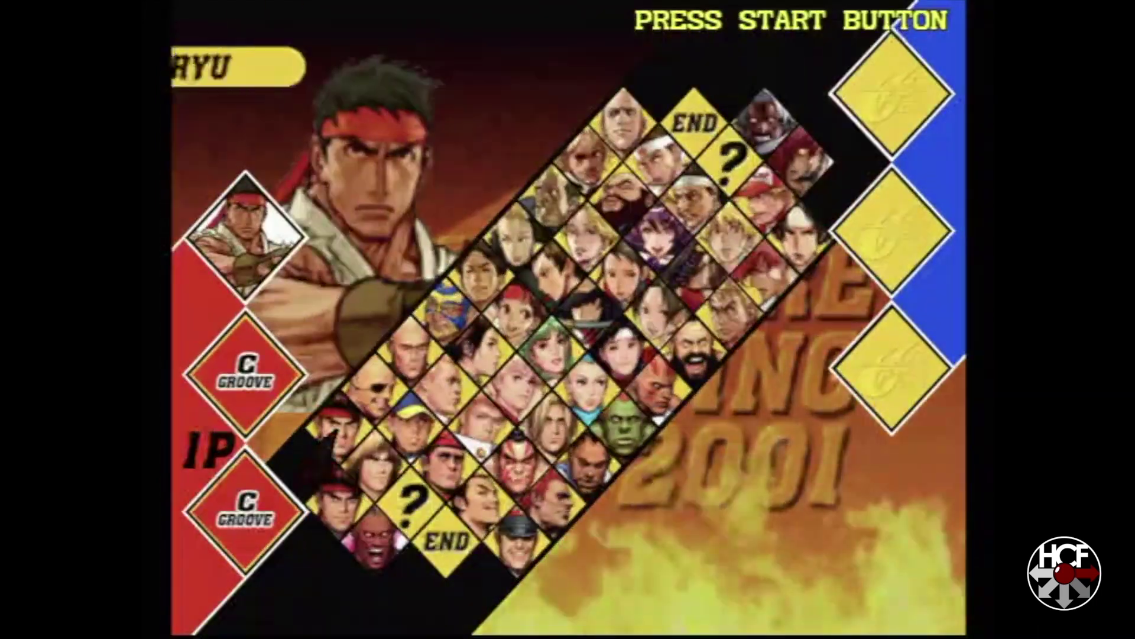
key(Down)
key(Down)
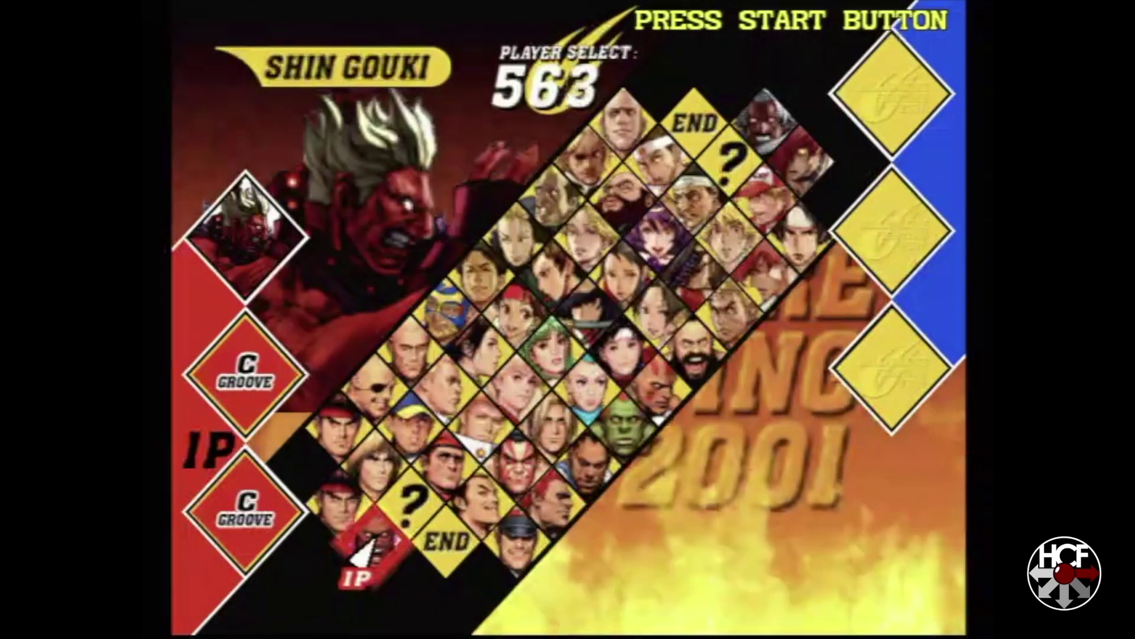
key(Up)
key(Up)
key(Up)
key(Up)
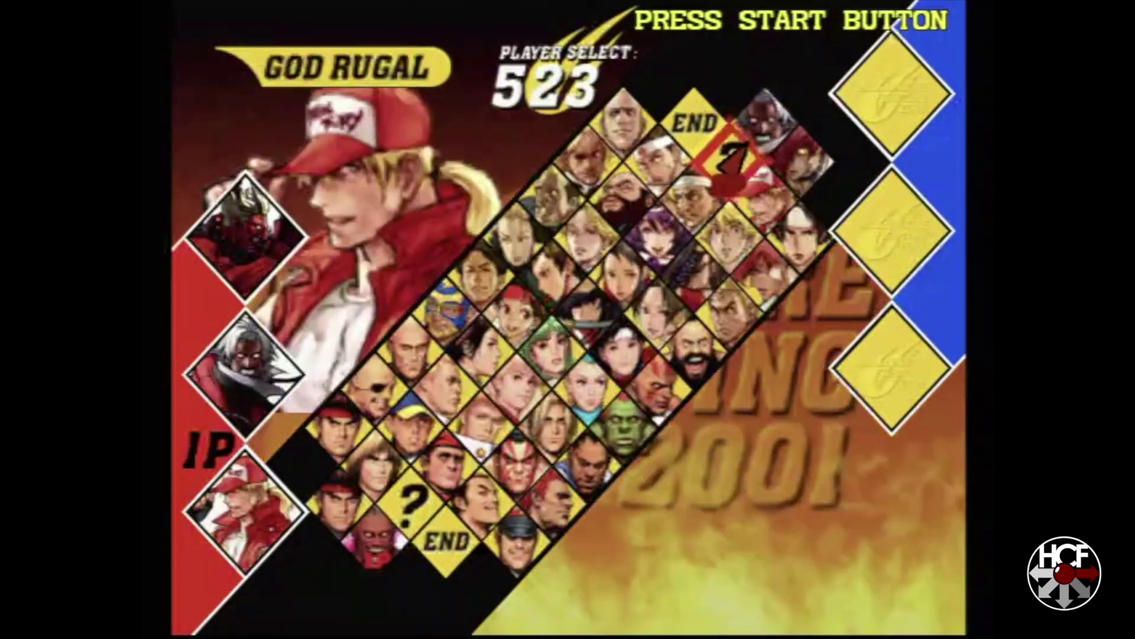
key(Down)
key(Down)
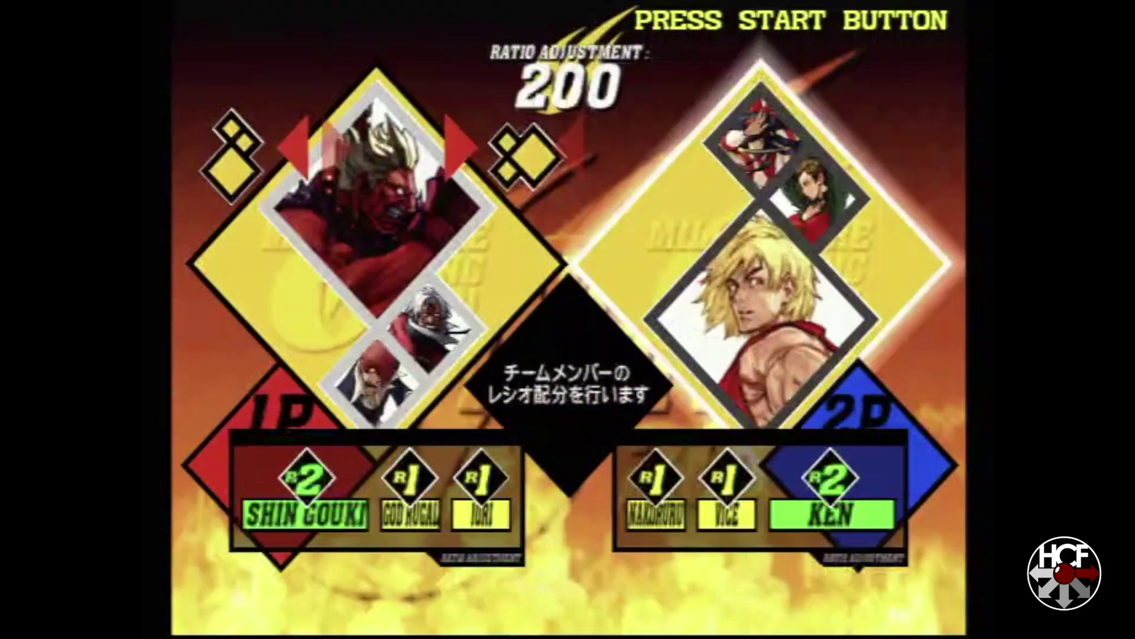
Set the team's ratios to 2 for Shin Gouki and 1 each for God Rugal and Iori, and confirm
key(Right)
key(Right)
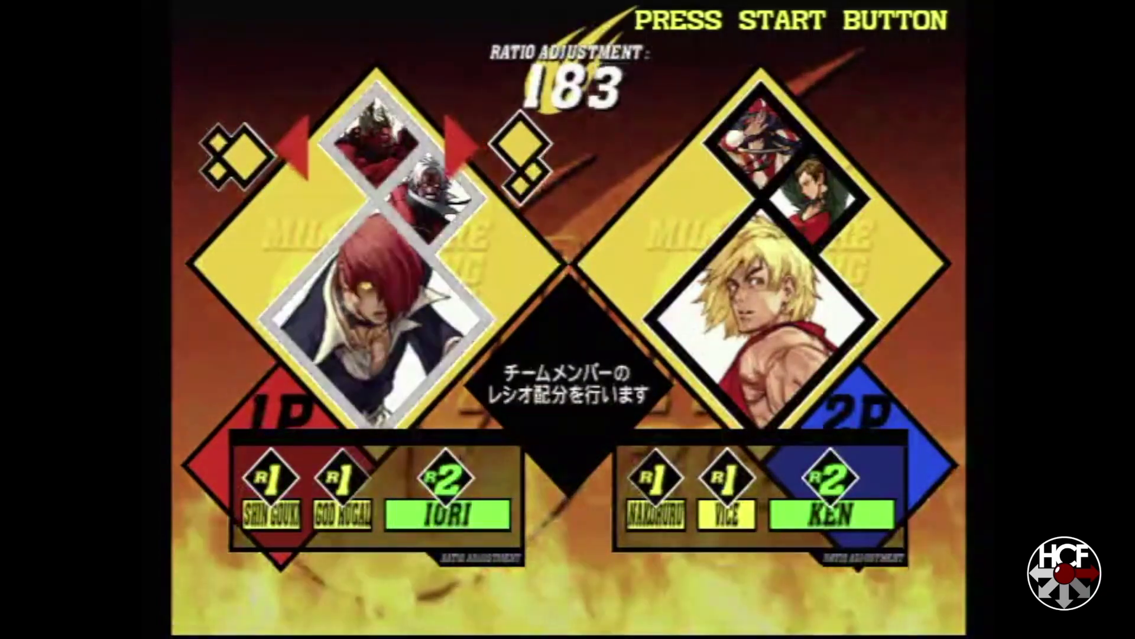
key(Left)
key(Left)
key(Return)
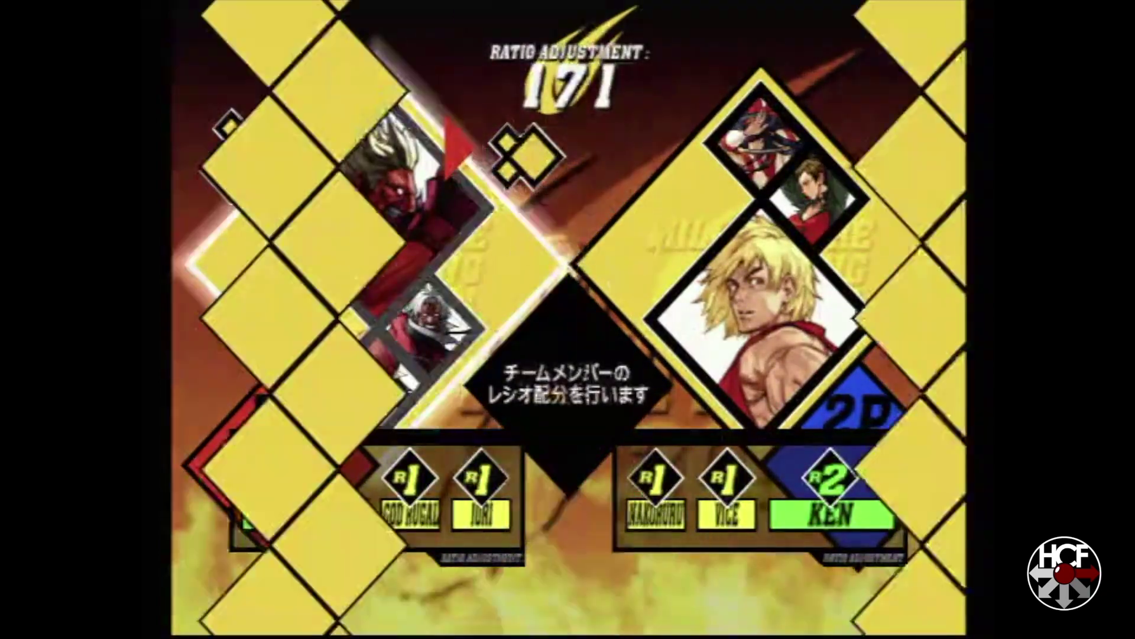